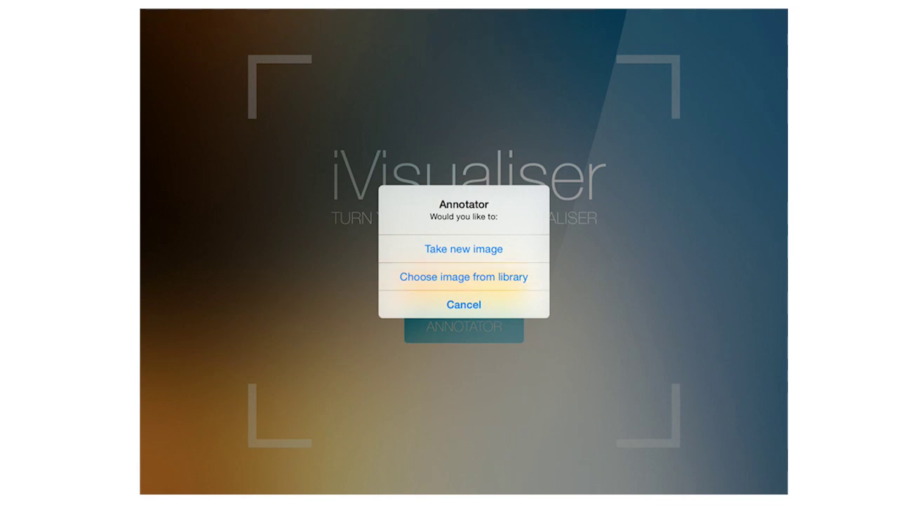
Step: Load the library photo showing 'Annotator' above three empty boxes into the annotator
{"action": "left_click", "coordinate": [464, 276]}
{"action": "scroll", "coordinate": [680, 295], "scroll_direction": "down", "scroll_amount": 2}
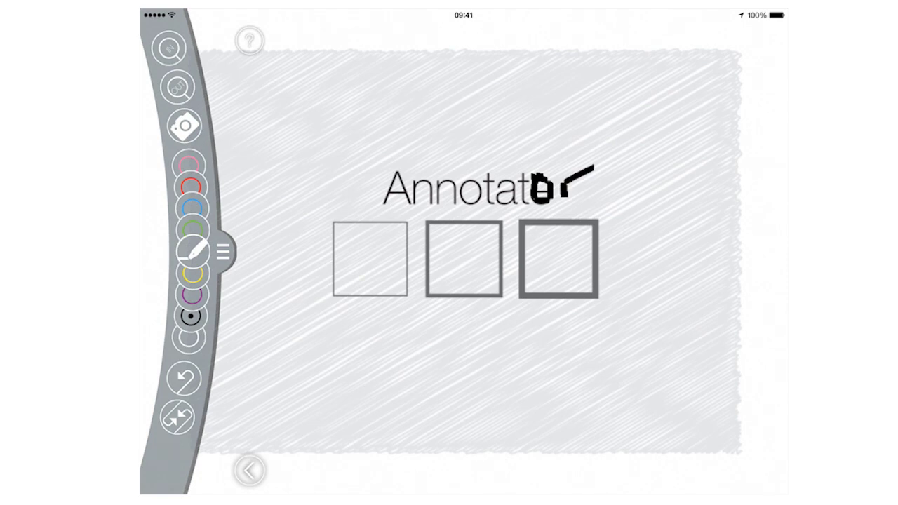
Step: Mark the three boxes with a red X, a green tick and a purple question mark
{"action": "left_click", "coordinate": [191, 186]}
{"action": "left_click_drag", "start_coordinate": [350, 230], "coordinate": [393, 280]}
{"action": "left_click_drag", "start_coordinate": [397, 228], "coordinate": [346, 276]}
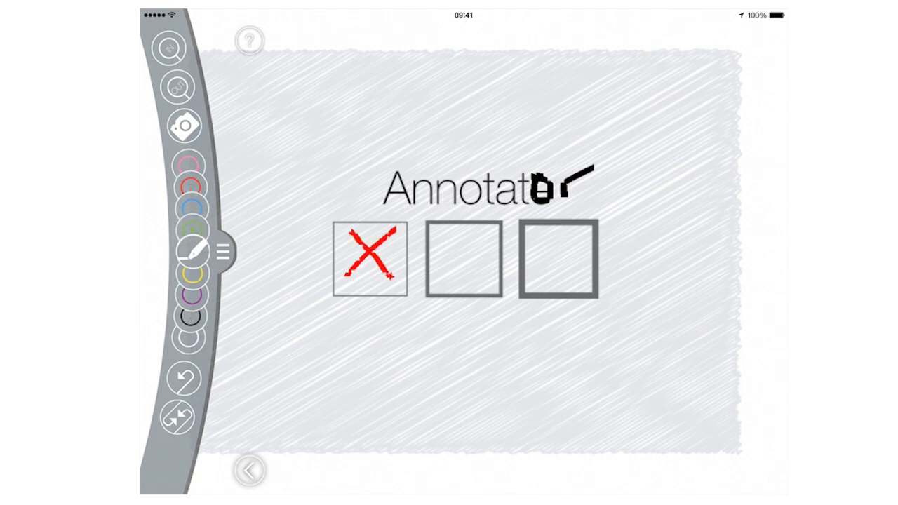
{"action": "mouse_move", "coordinate": [449, 258]}
{"action": "left_mouse_down"}
{"action": "mouse_move", "coordinate": [508, 218]}
{"action": "mouse_move", "coordinate": [555, 252]}
{"action": "mouse_move", "coordinate": [549, 269]}
{"action": "left_mouse_up"}
{"action": "left_click", "coordinate": [192, 295]}
{"action": "left_click", "coordinate": [549, 283]}
Step: Save a snapshot of the annotated image to the gallery and return home
{"action": "left_click", "coordinate": [185, 126]}
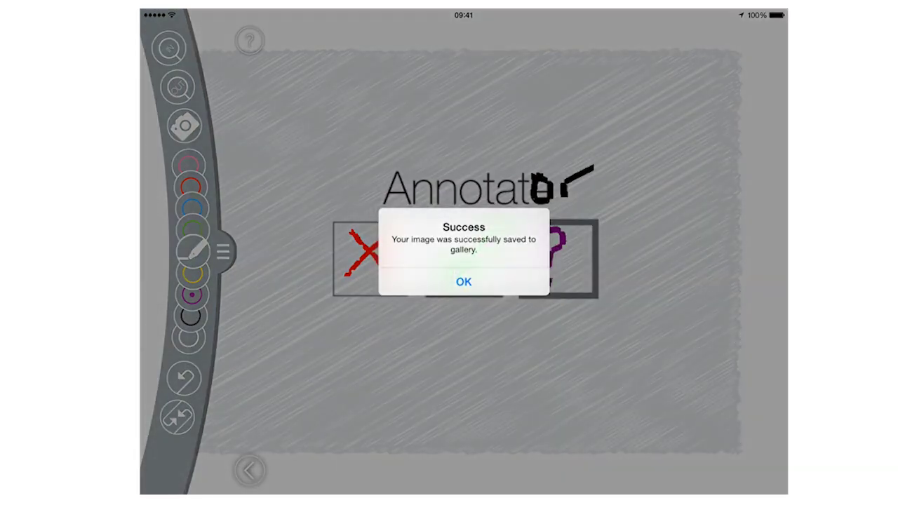
{"action": "left_click", "coordinate": [464, 282]}
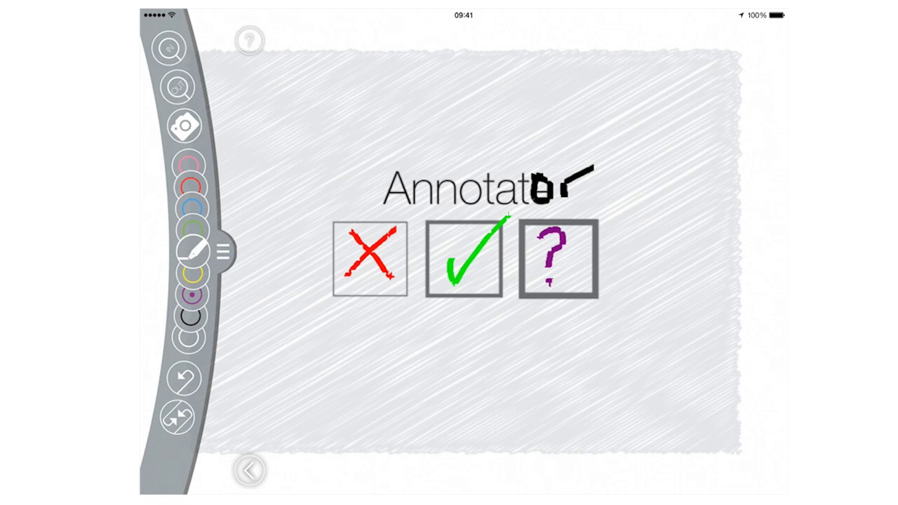
{"action": "left_click", "coordinate": [250, 471]}
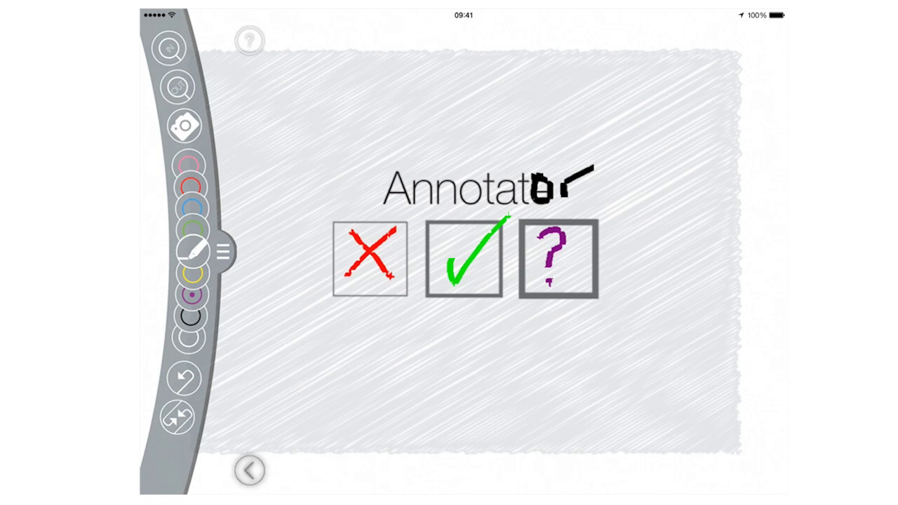